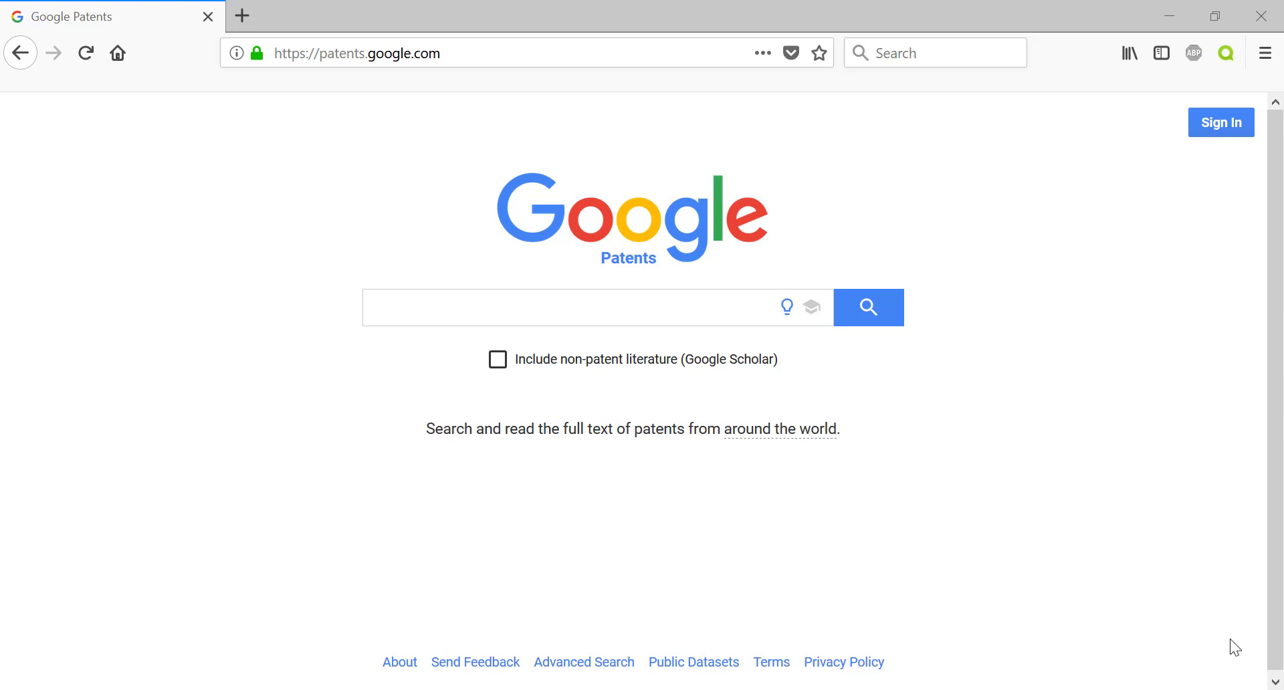
View the patent office coverage statistics for patents from around the world and return to the search page
left_click(789, 444)
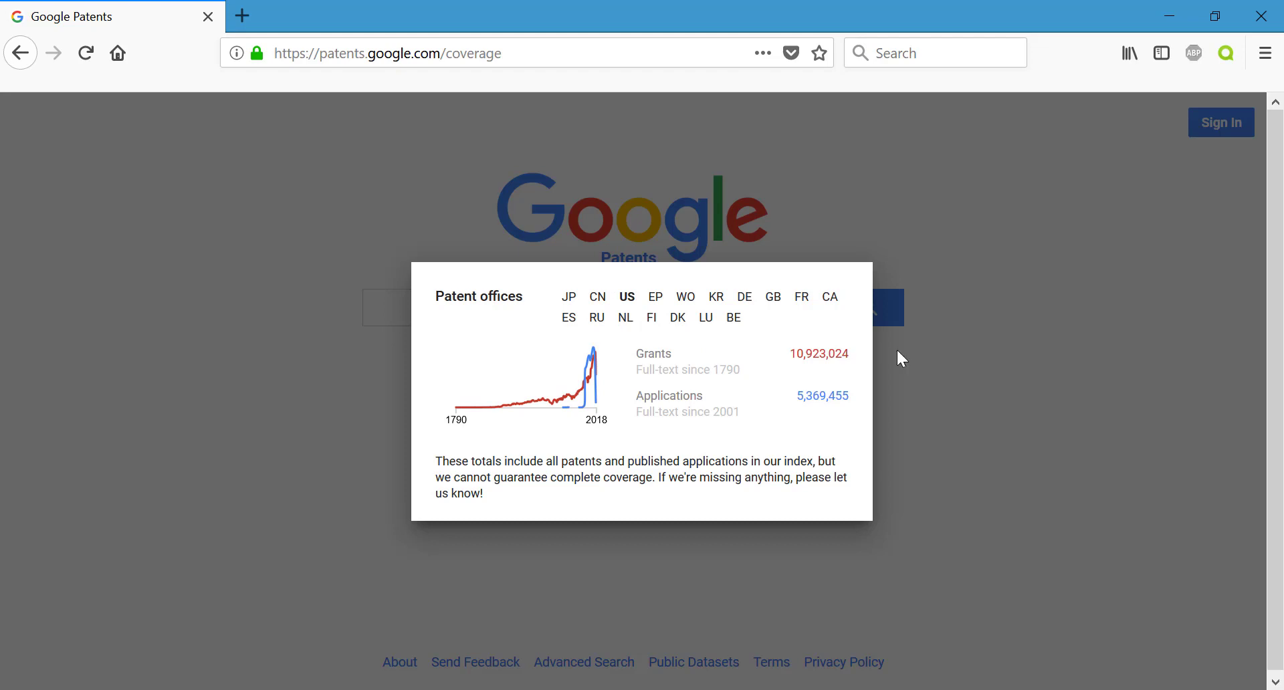
left_click(980, 378)
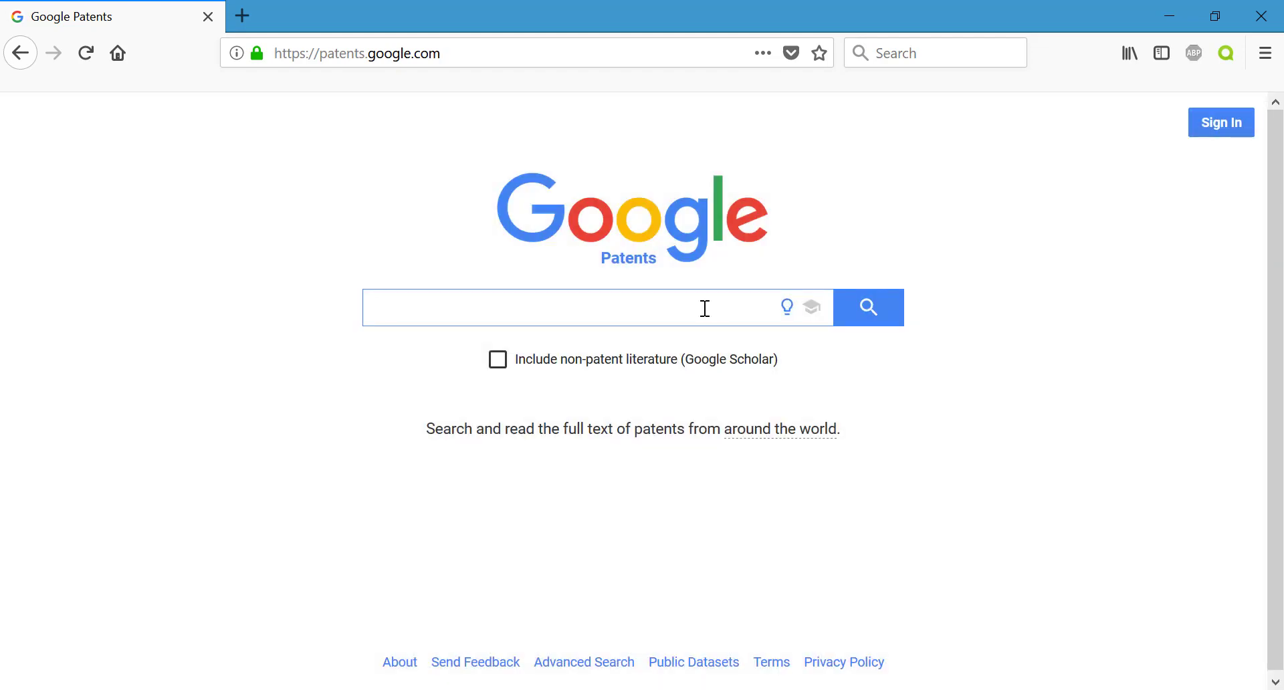
Search the patents for the terms mining robot
type("mining")
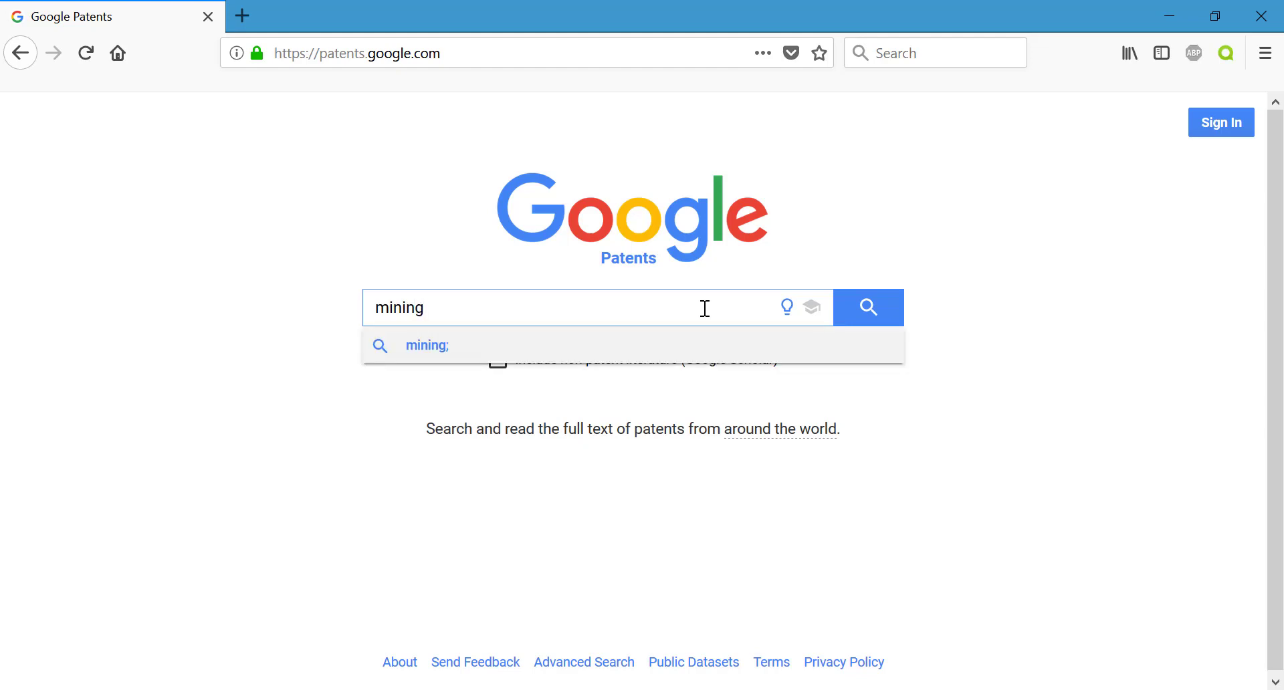
type(" robot")
left_click(873, 320)
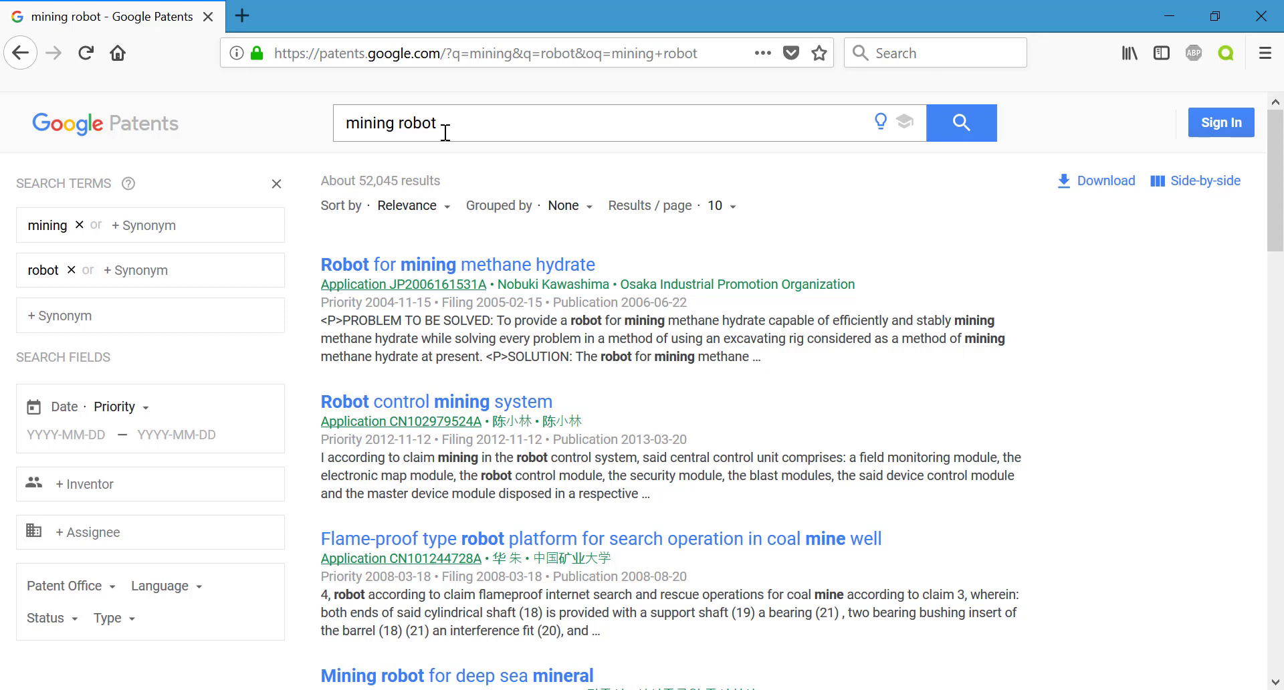
Replace the query with soil-shifting machine and run the search without quotation marks
left_click_drag(444, 132, 335, 127)
type("sp")
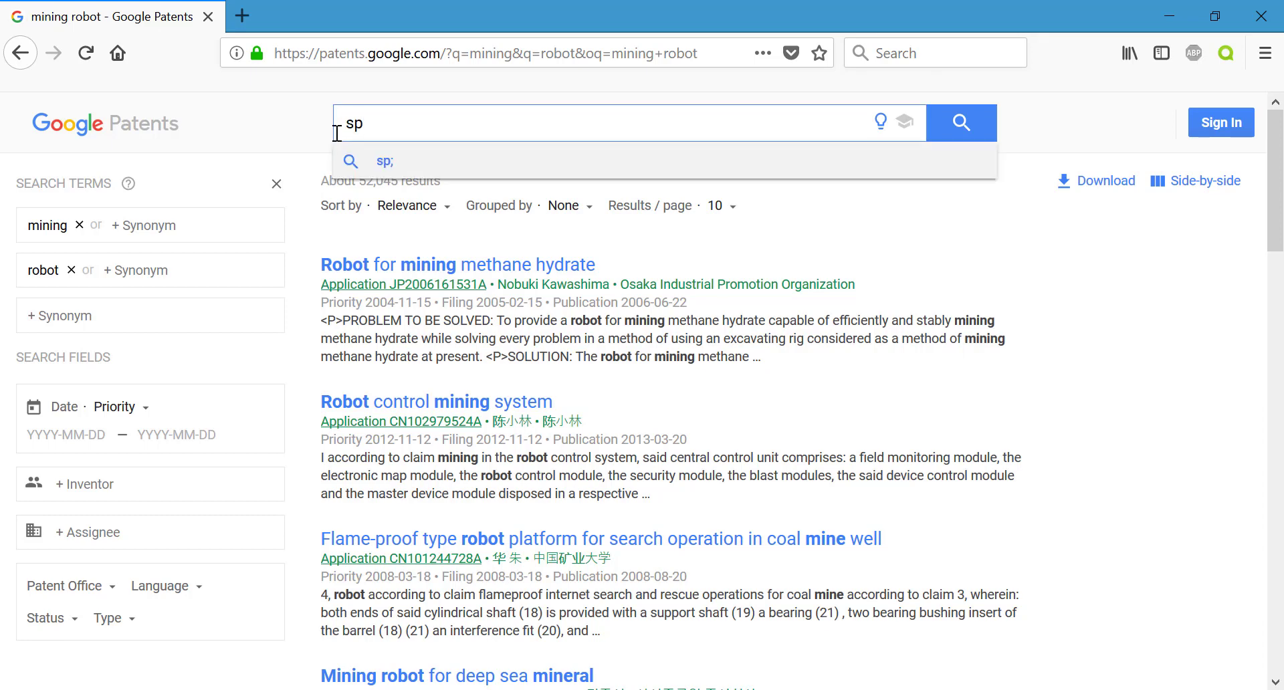
key("BackSpace")
type("oi")
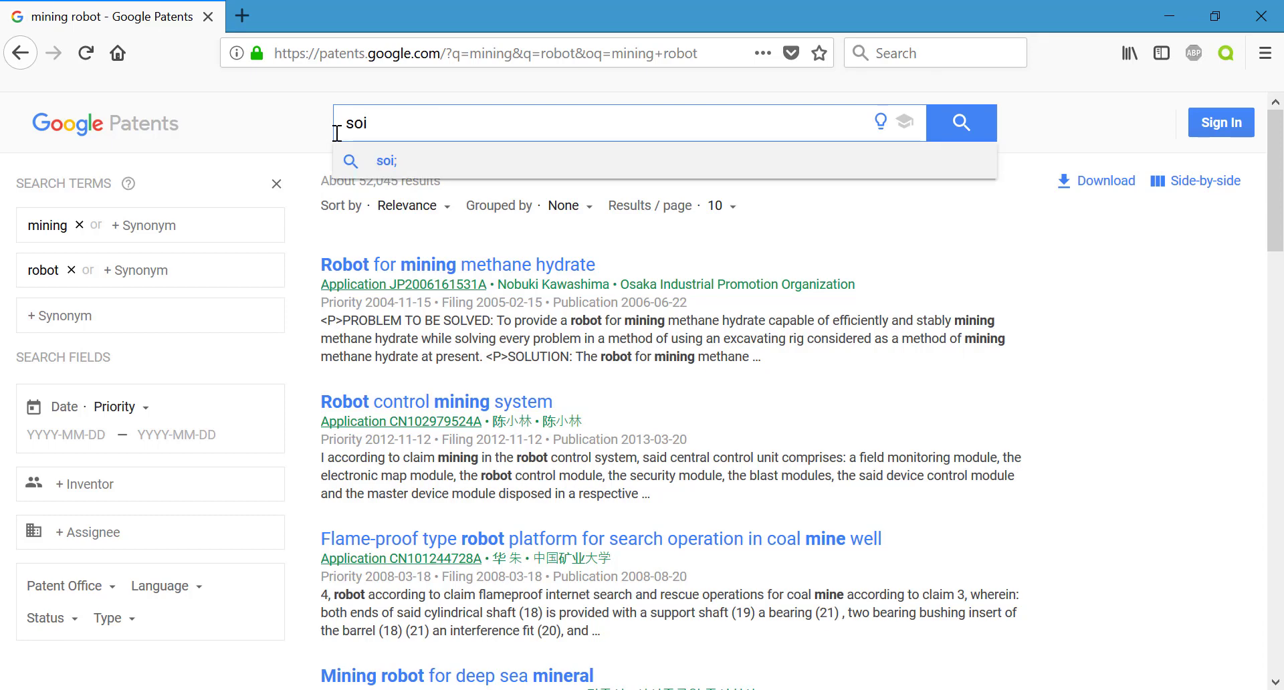
type("l-shifting")
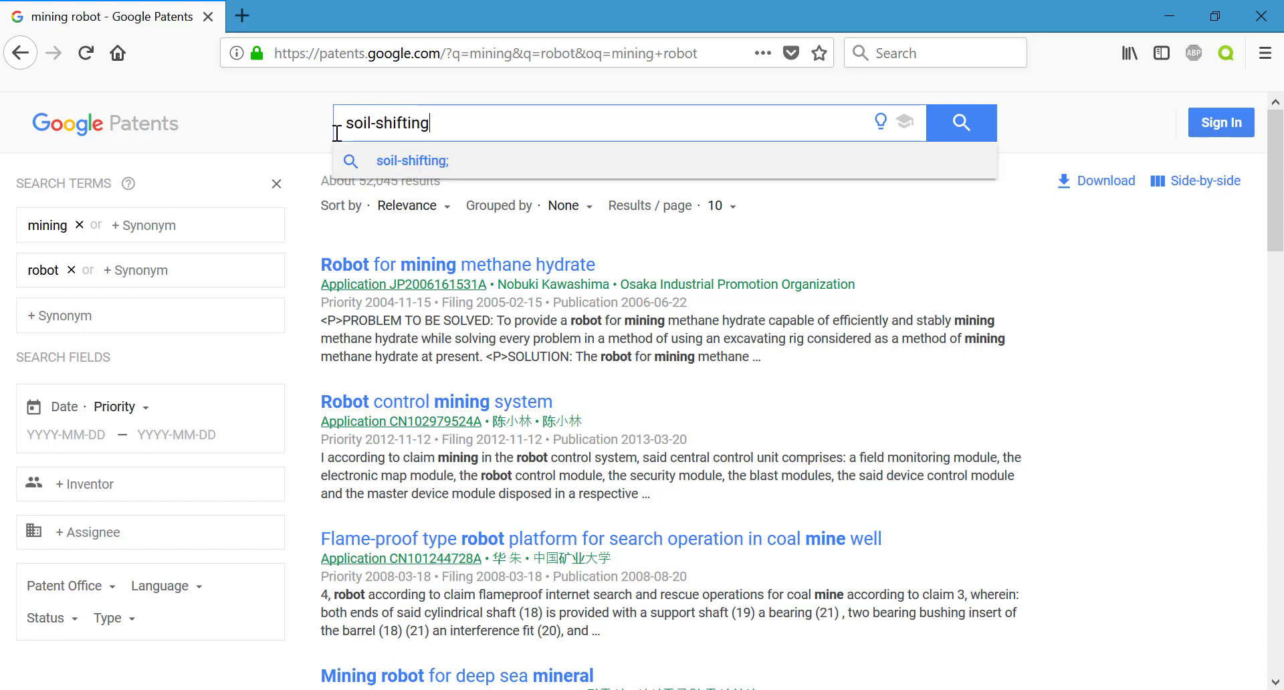
type(" mac")
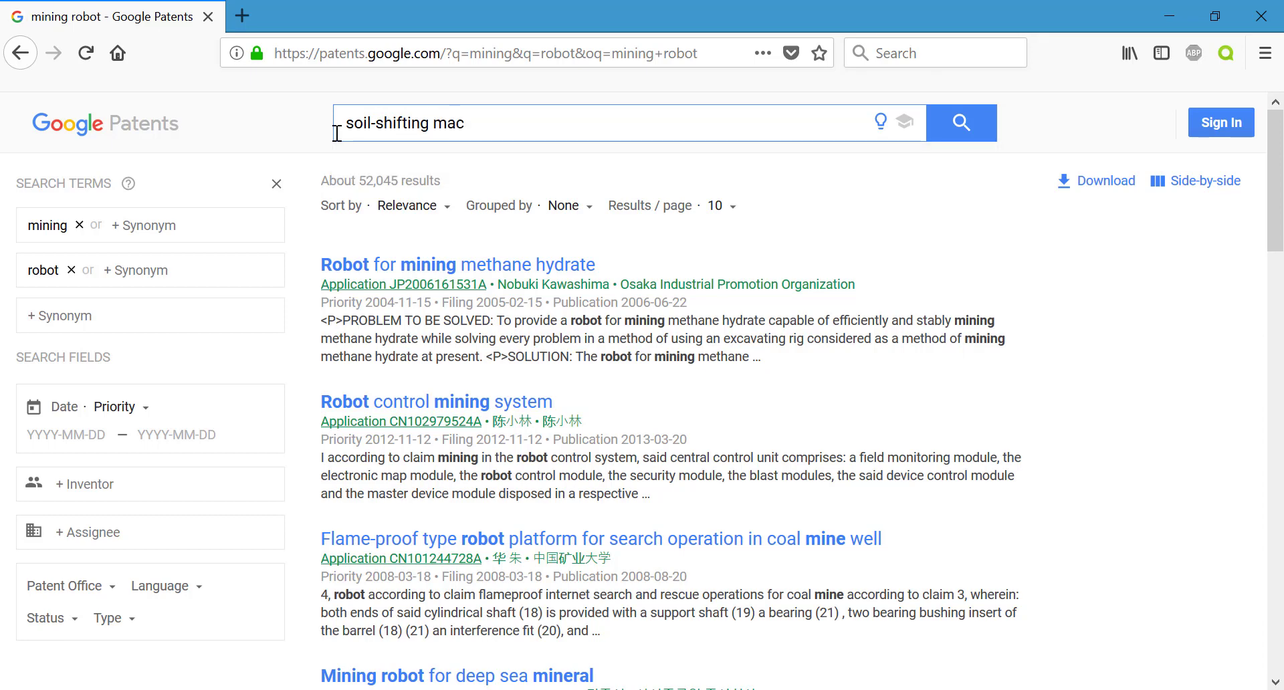
type("hine")
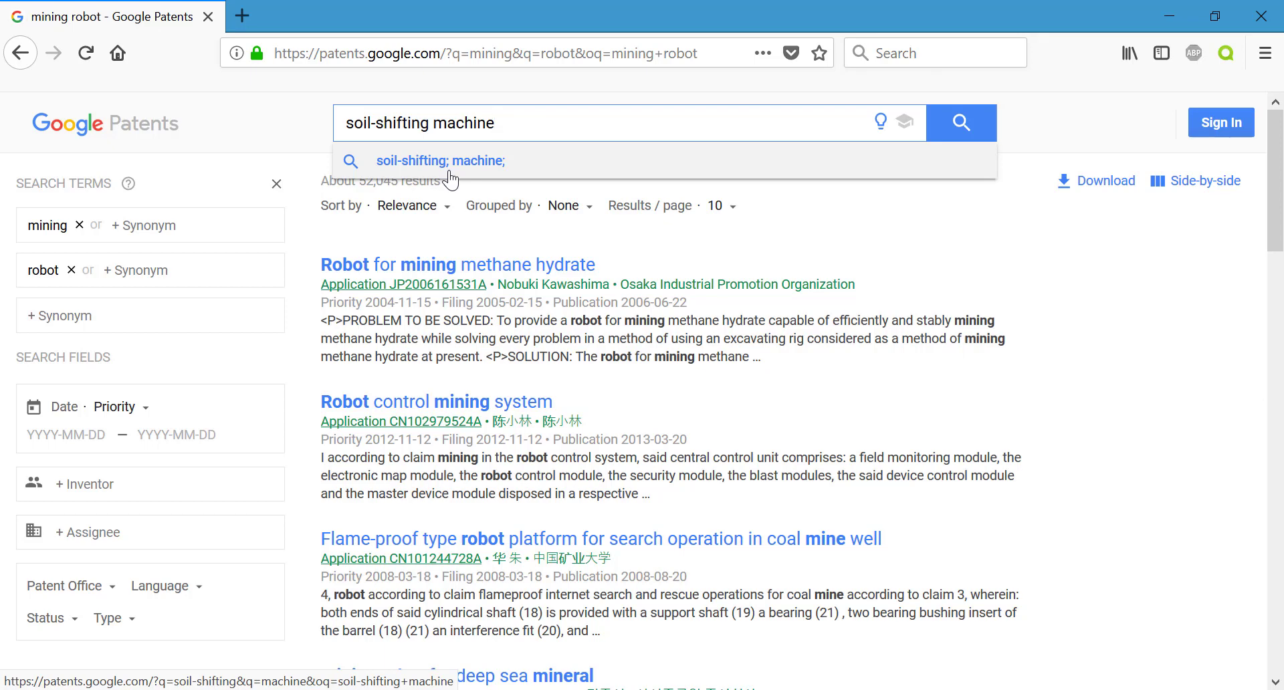
left_click(449, 173)
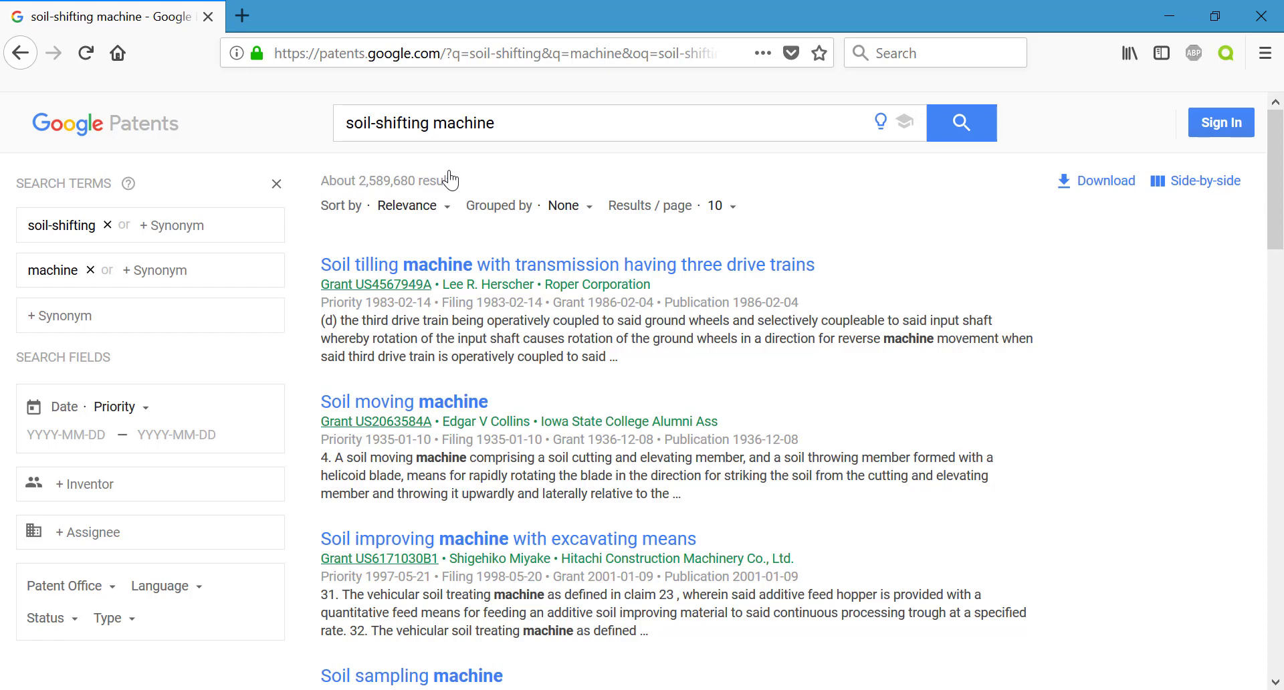
Enclose the query in quotation marks and search for the exact phrase "soil-shifting machine"
left_click(534, 121)
type("\"")
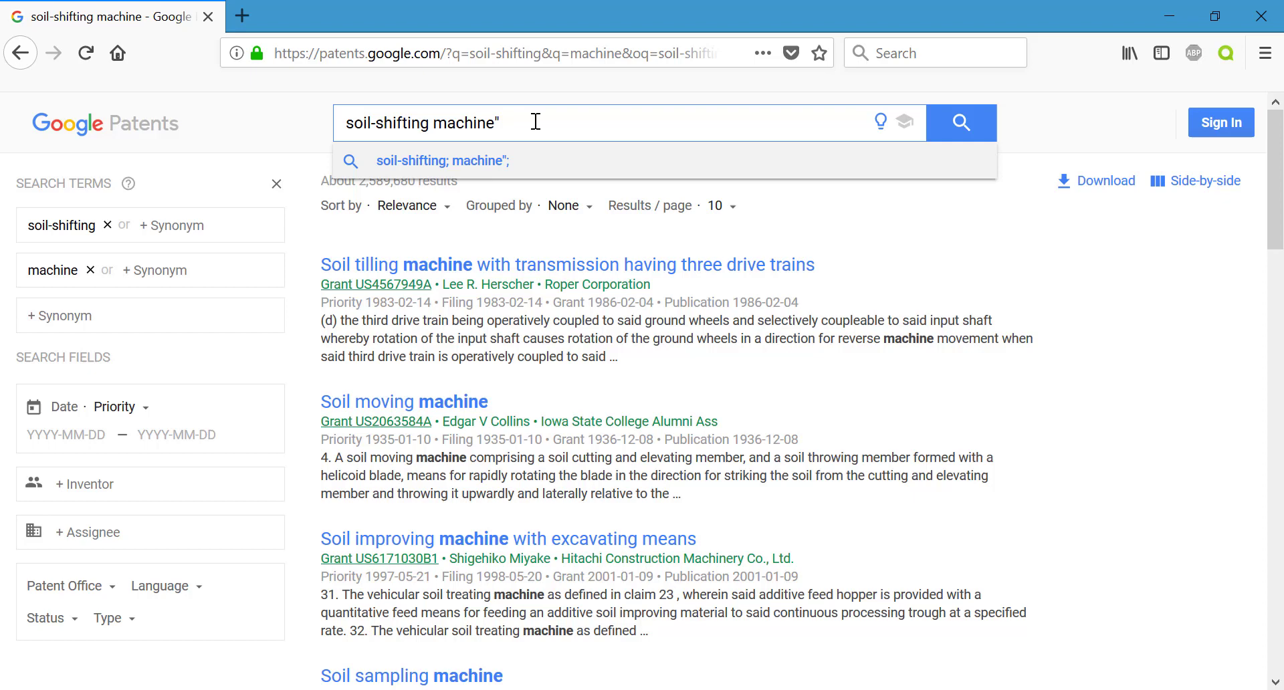
left_click(349, 123)
type("\"")
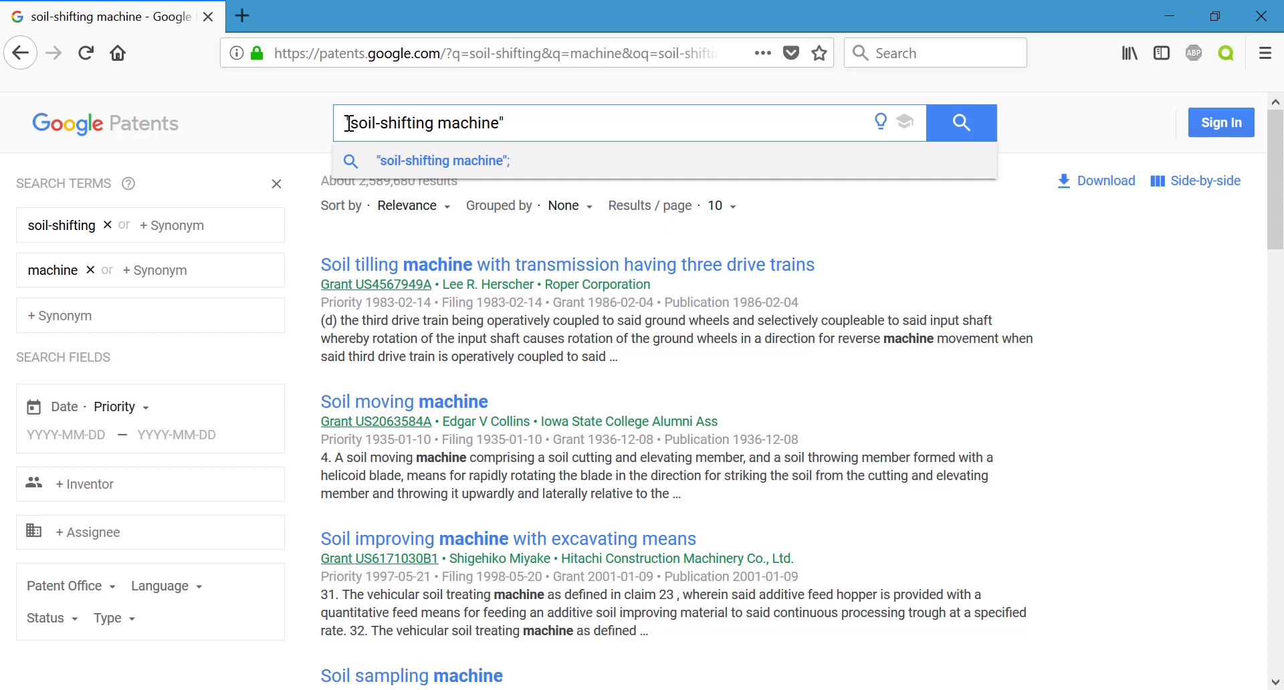
left_click(960, 138)
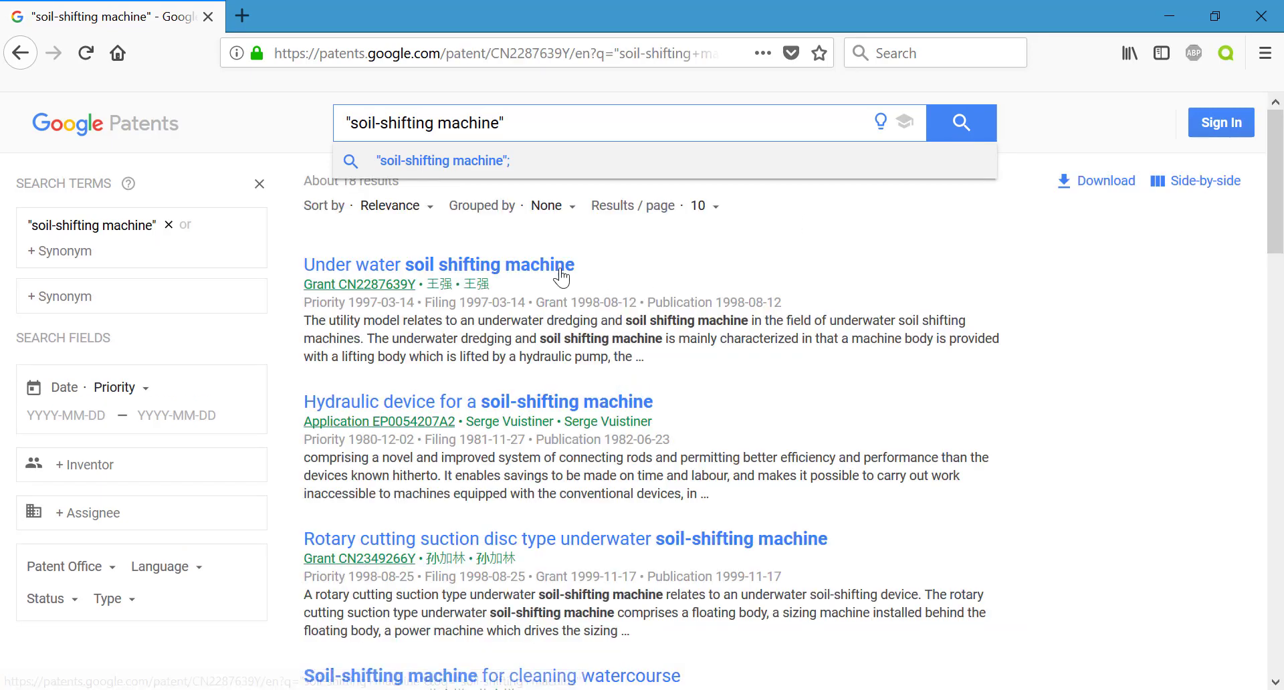
left_click(970, 141)
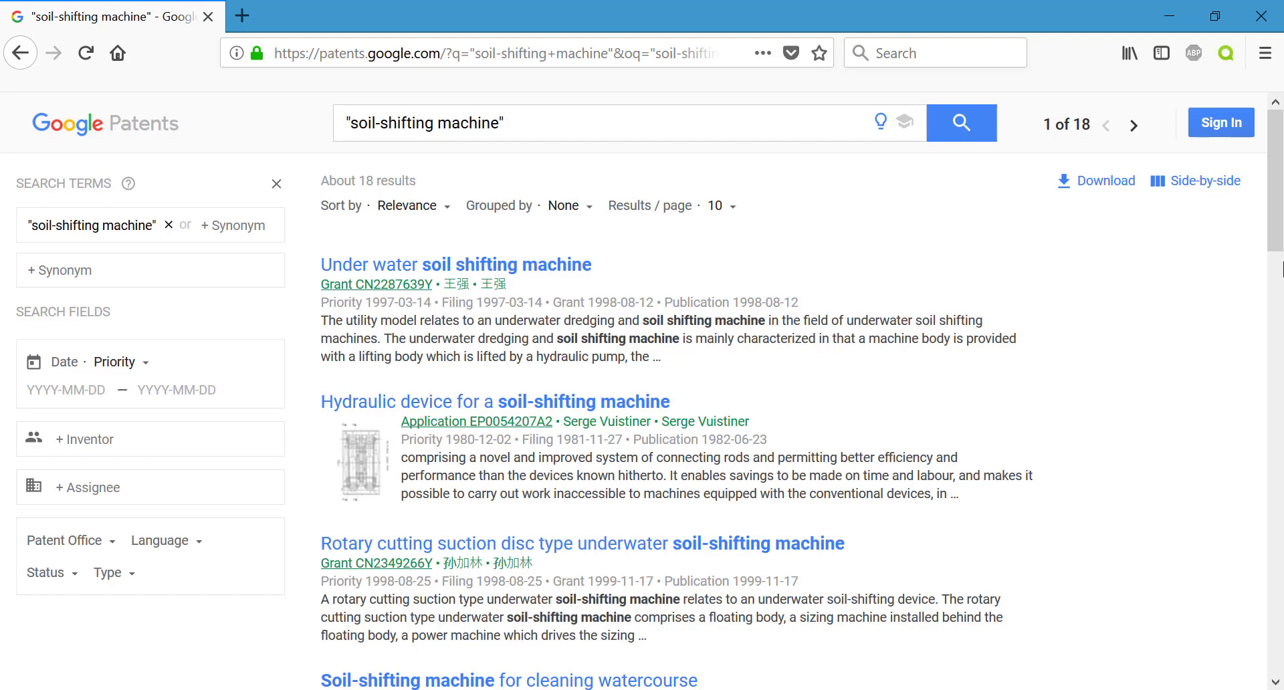
Look through the exact-phrase results and open the patent "Hydraulic device for a soil-shifting machine"
scroll(1280, 202, "down", 3)
scroll(1280, 202, "down", 1)
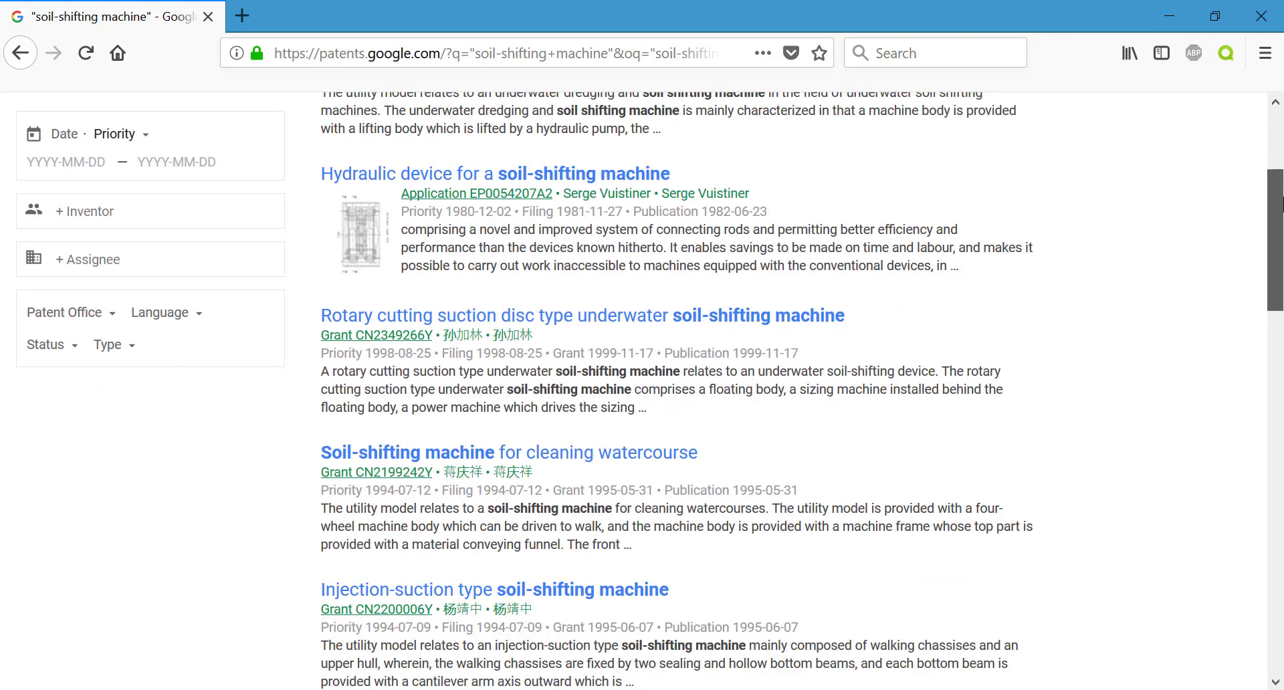
left_click_drag(1280, 203, 1281, 279)
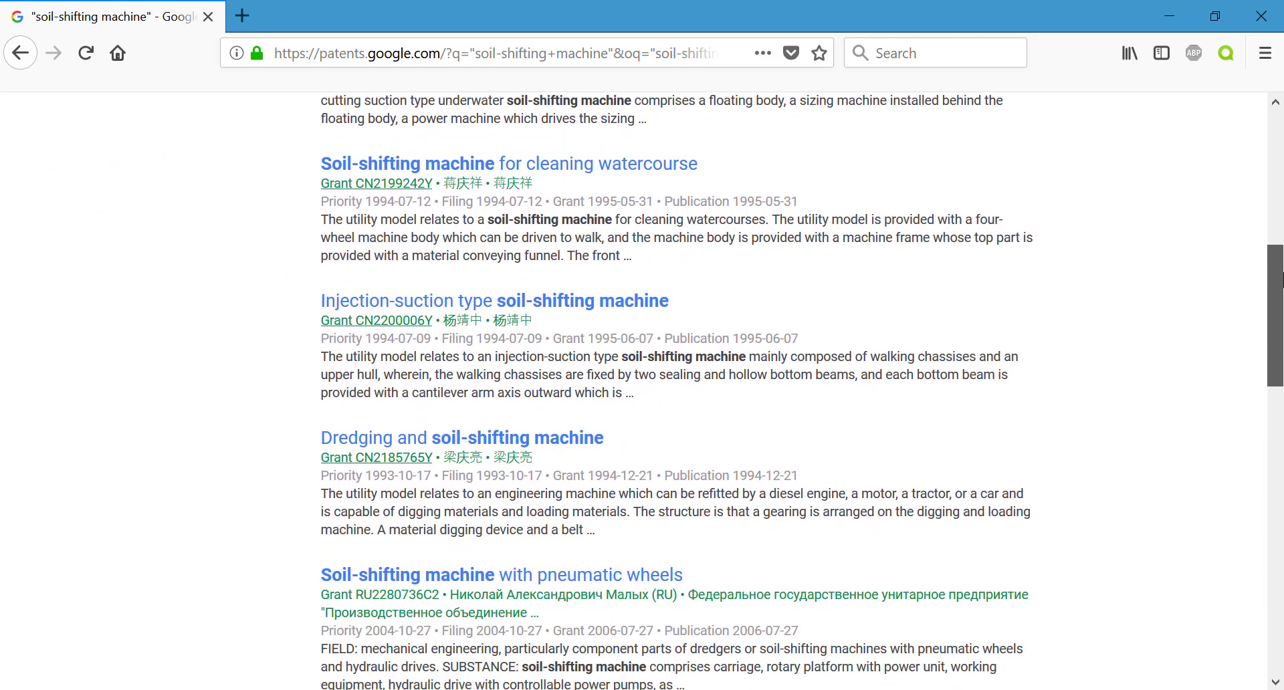
left_click_drag(1280, 279, 1280, 361)
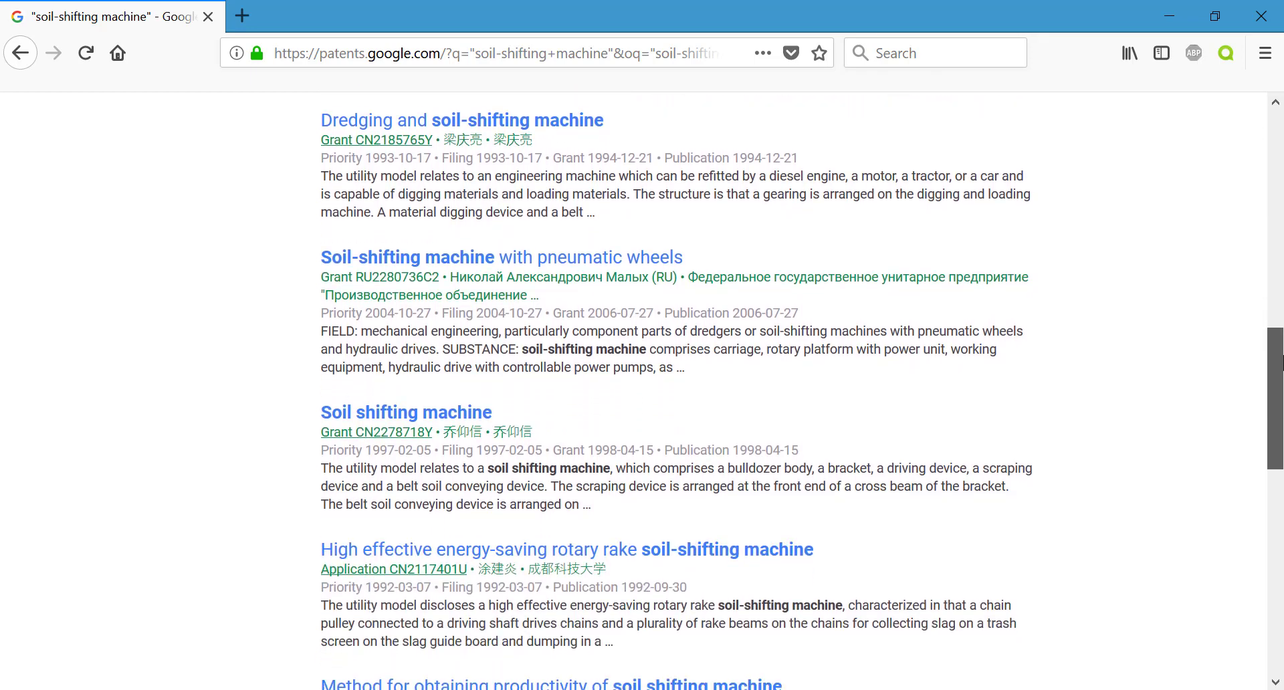
scroll(1281, 361, "down", 3)
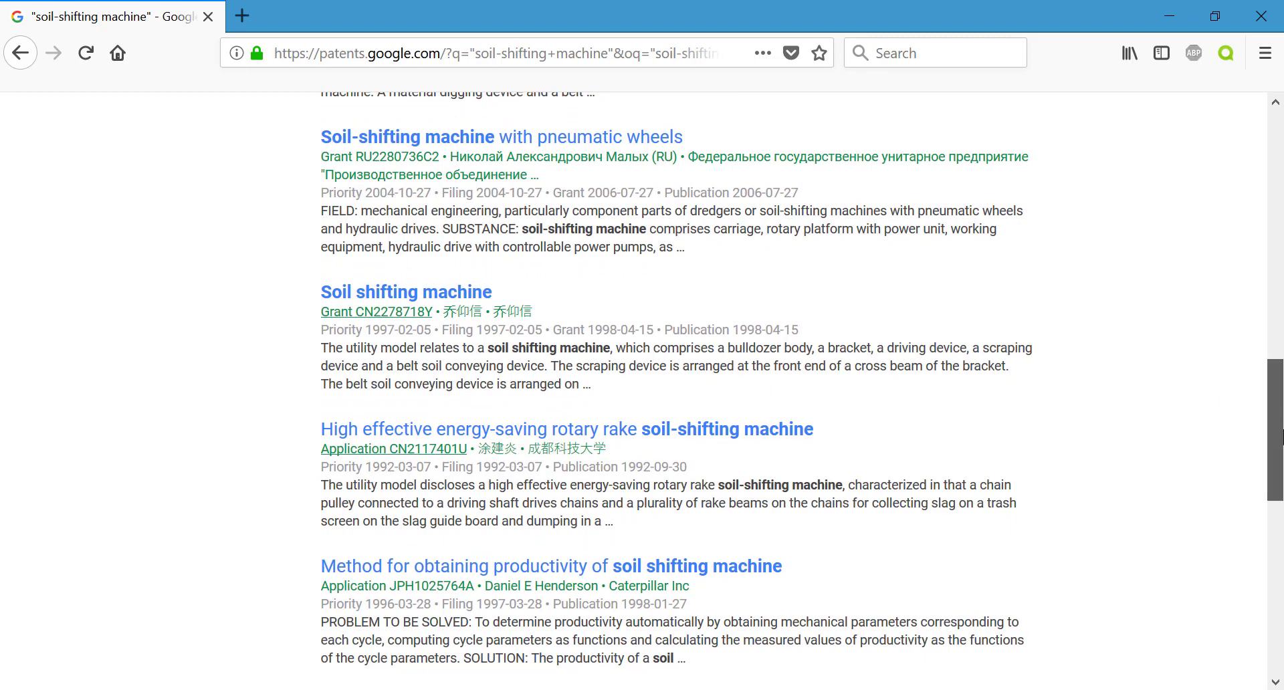
left_click_drag(1281, 436, 1281, 194)
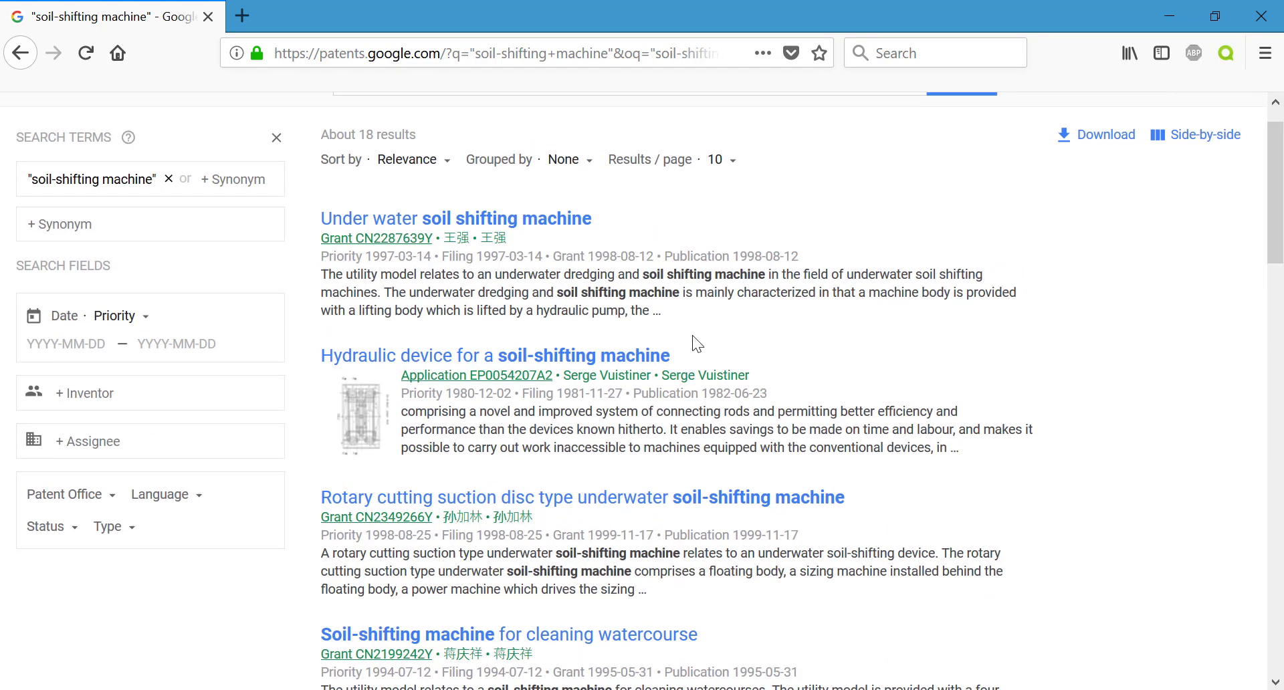
left_click(562, 358)
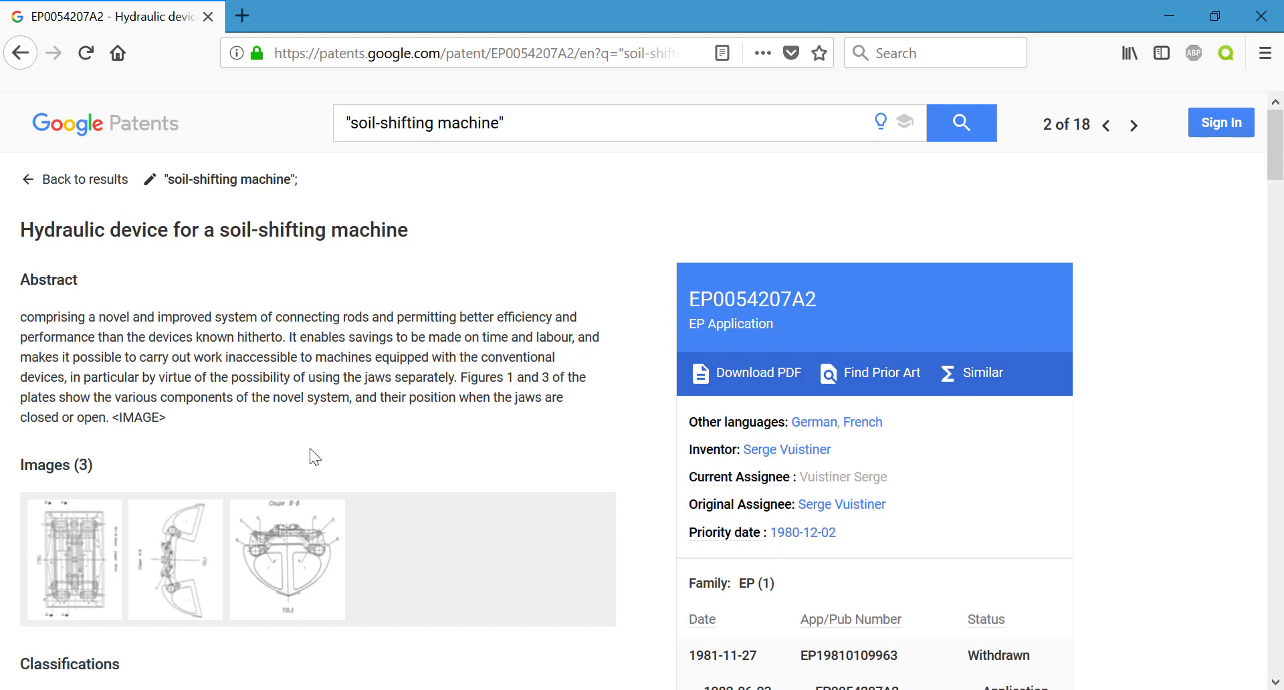
View all three drawings of the hydraulic device patent in the image viewer, and close the viewer
left_click(102, 565)
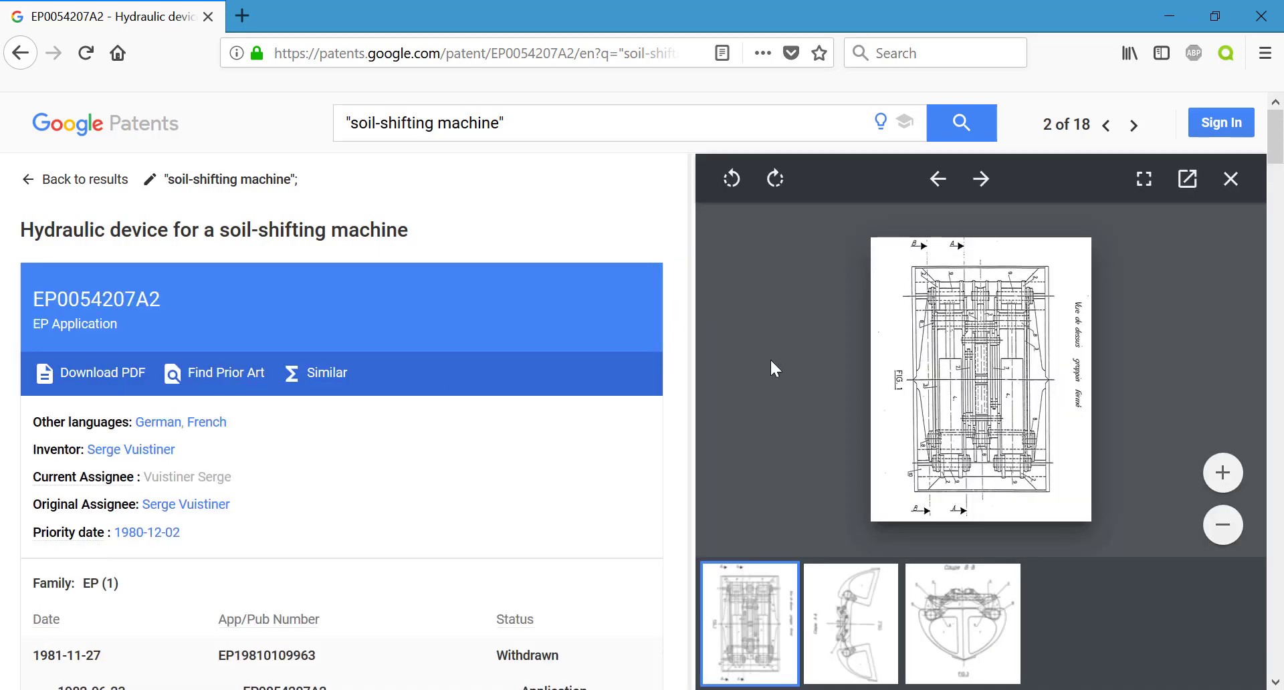
left_click(992, 187)
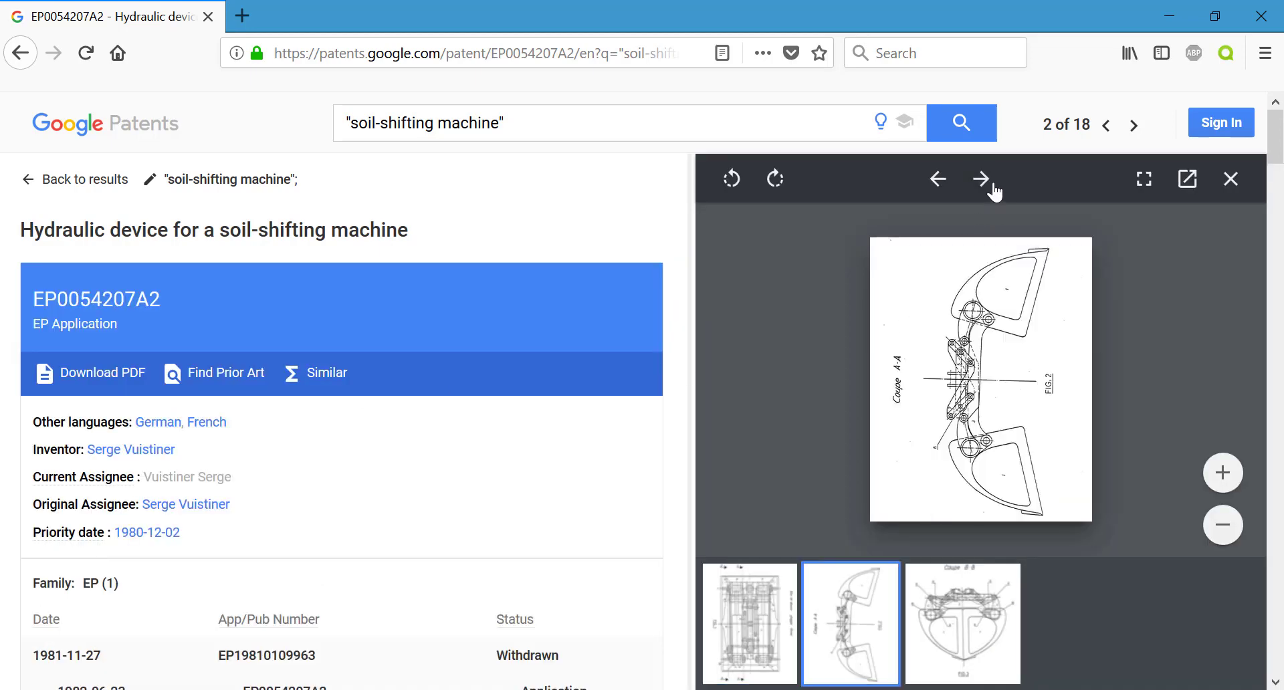
left_click(982, 179)
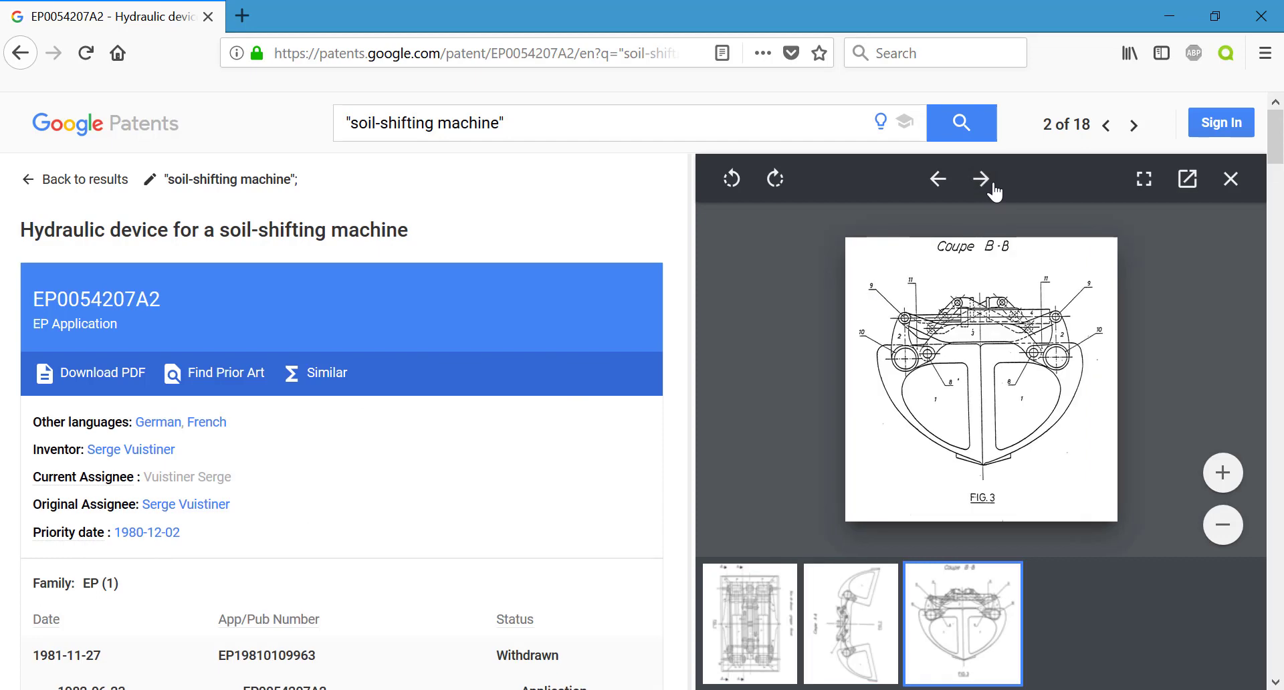
left_click(1233, 180)
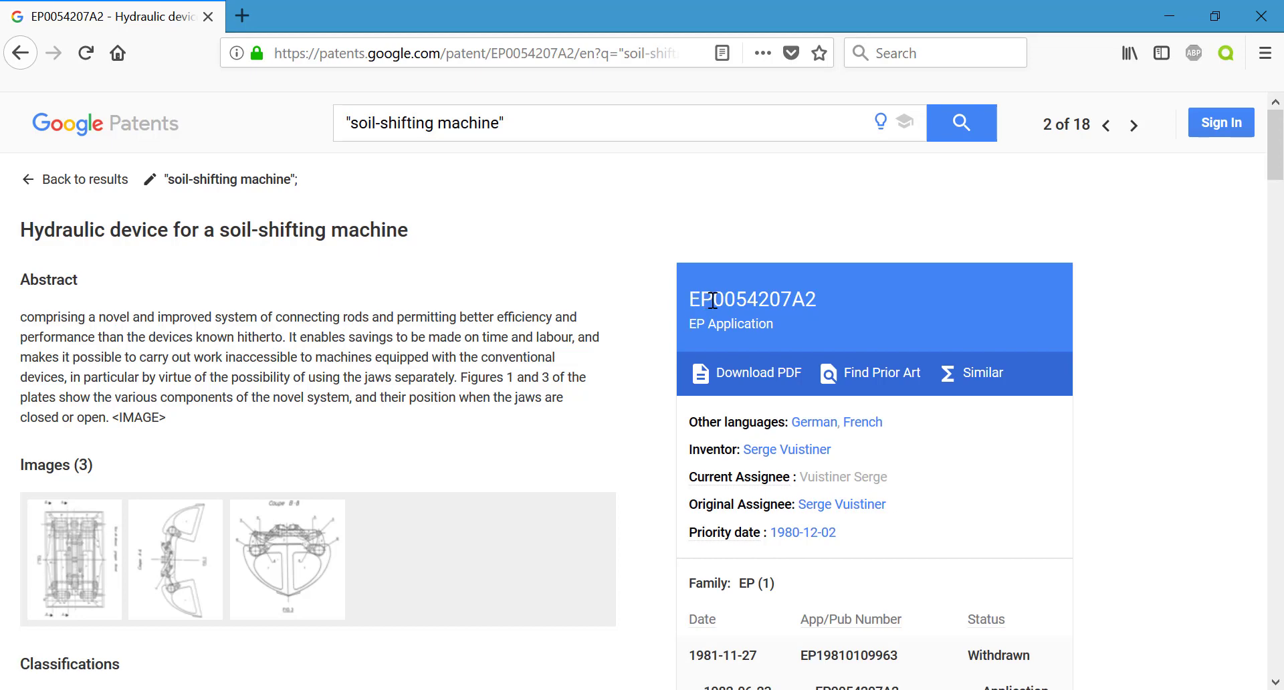
Examine the patent's publication number, priority date and family details, and expand the full hierarchy of its B66C3/16 classification
left_click_drag(712, 300, 682, 300)
left_click(661, 296)
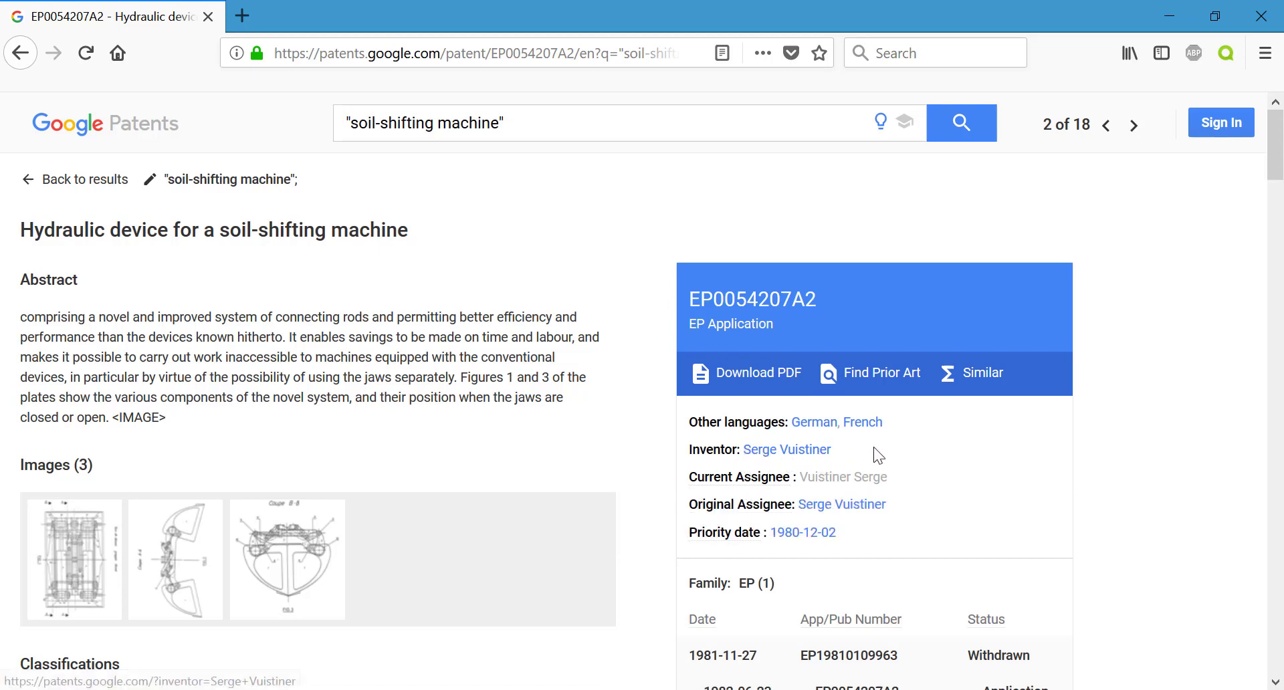
mouse_move(745, 532)
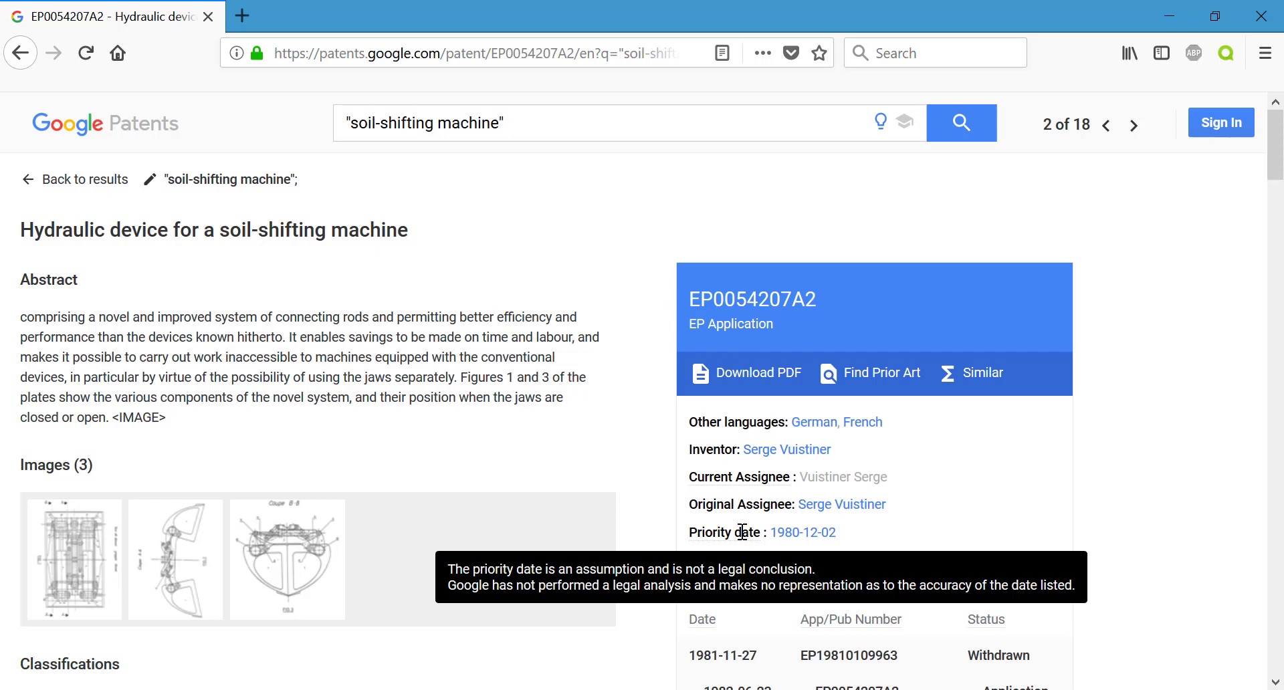
left_click_drag(1277, 154, 1280, 189)
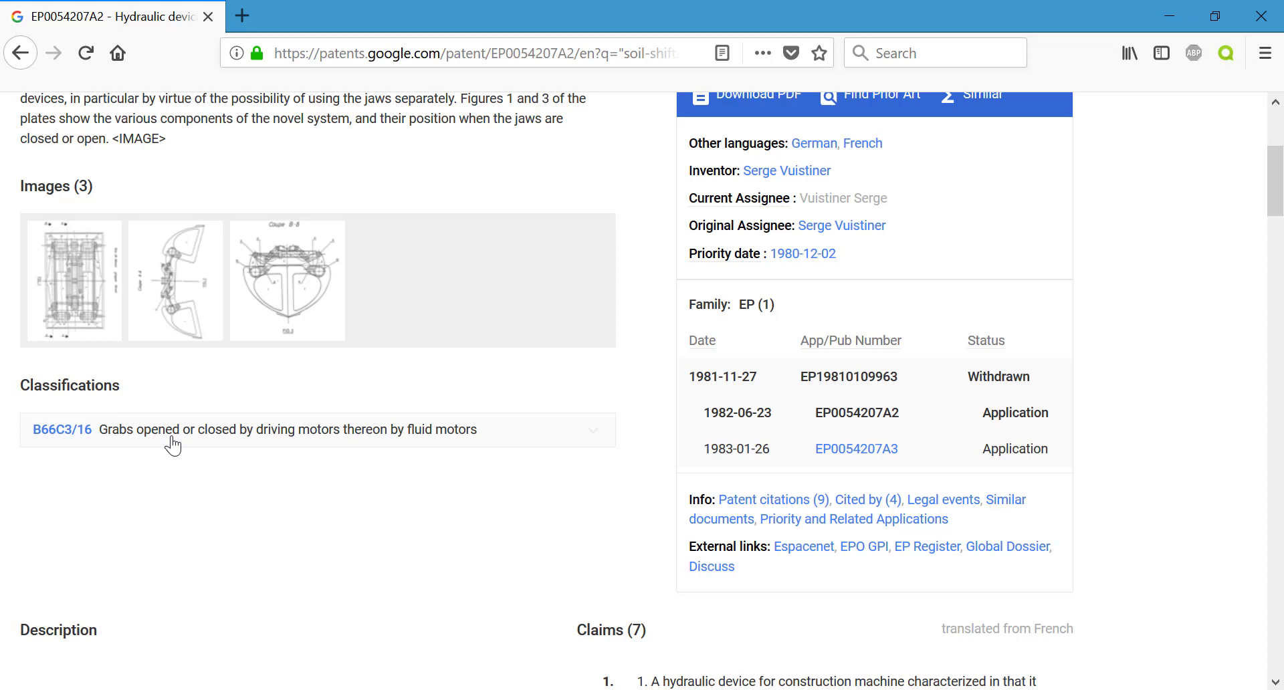
left_click(173, 445)
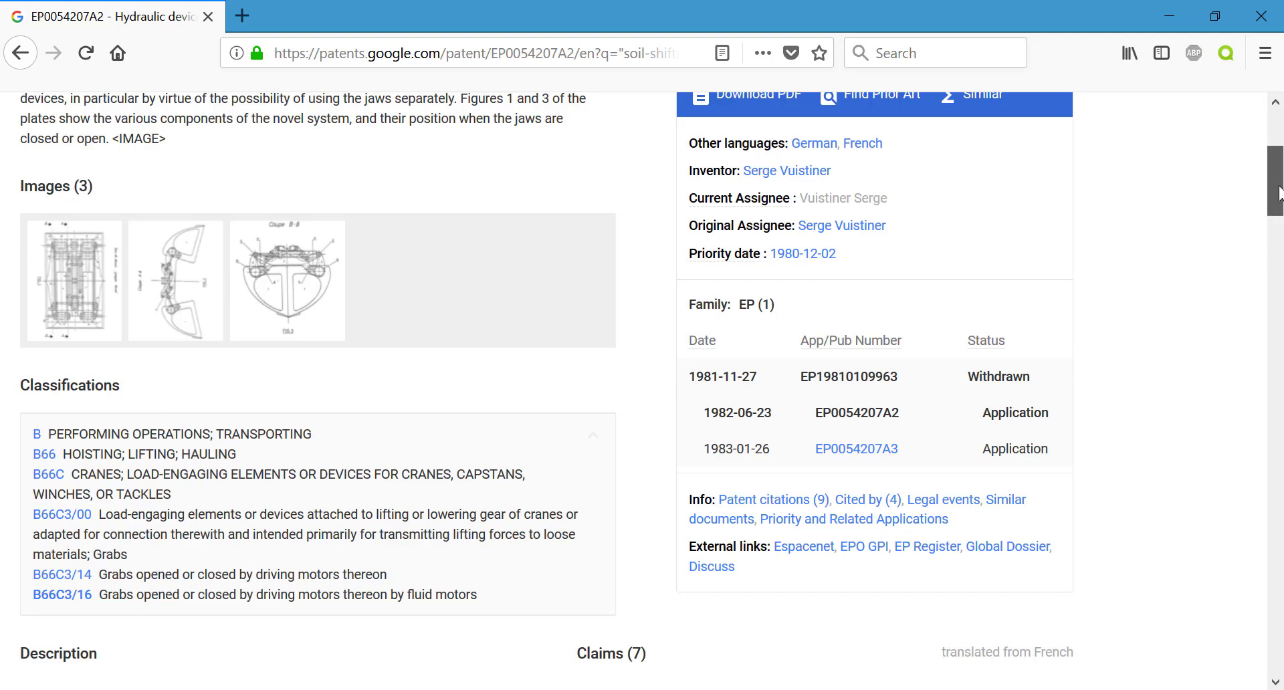
Read the patent's description and its translated claims, checking the original French wording of claim 1
left_click_drag(1278, 191, 1281, 246)
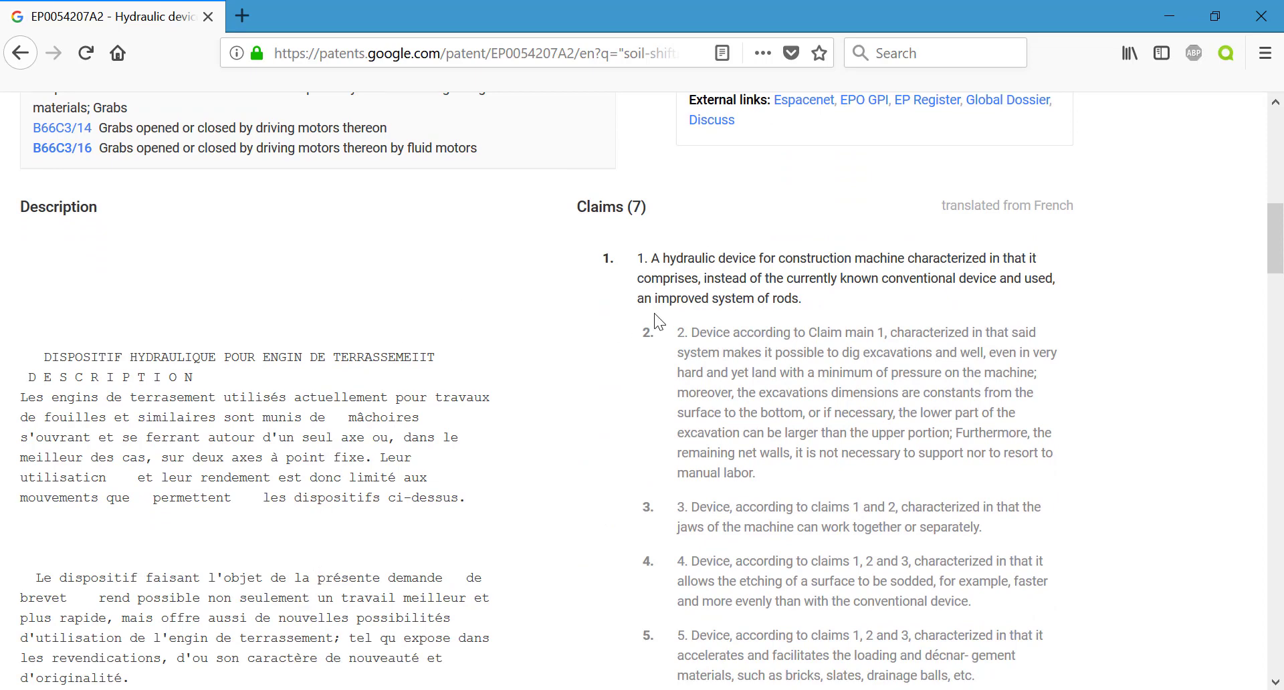
left_click_drag(587, 207, 732, 260)
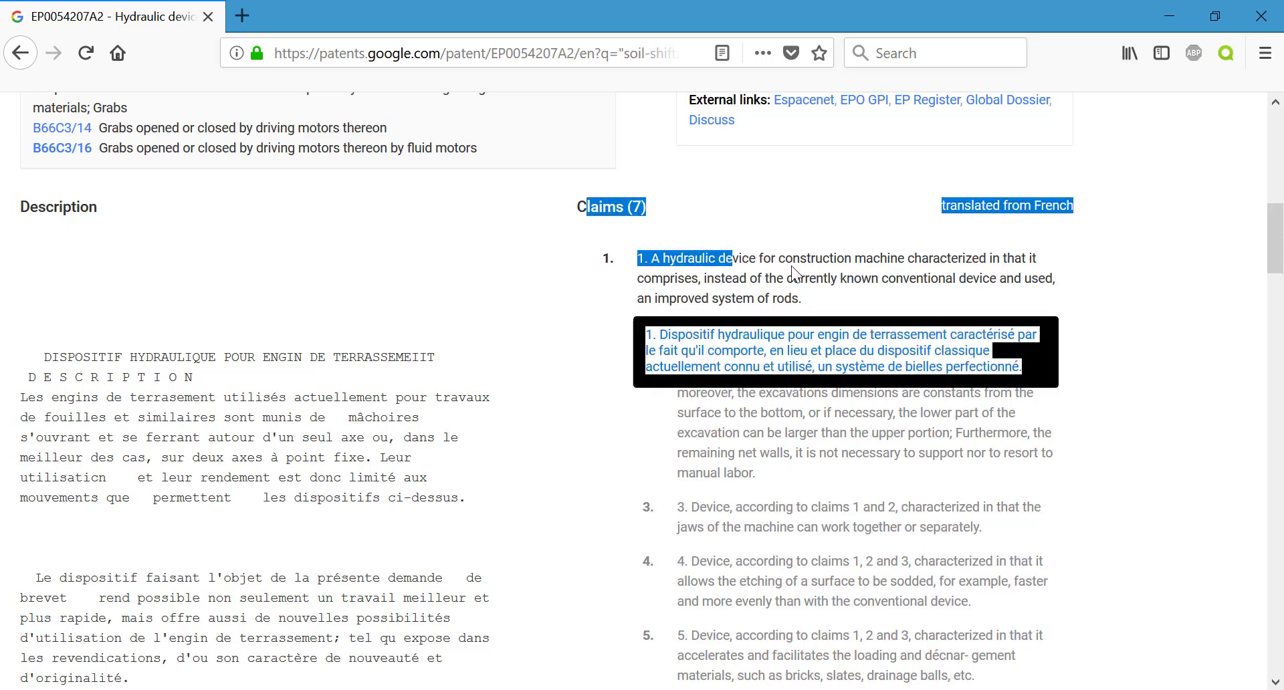
left_click(794, 273)
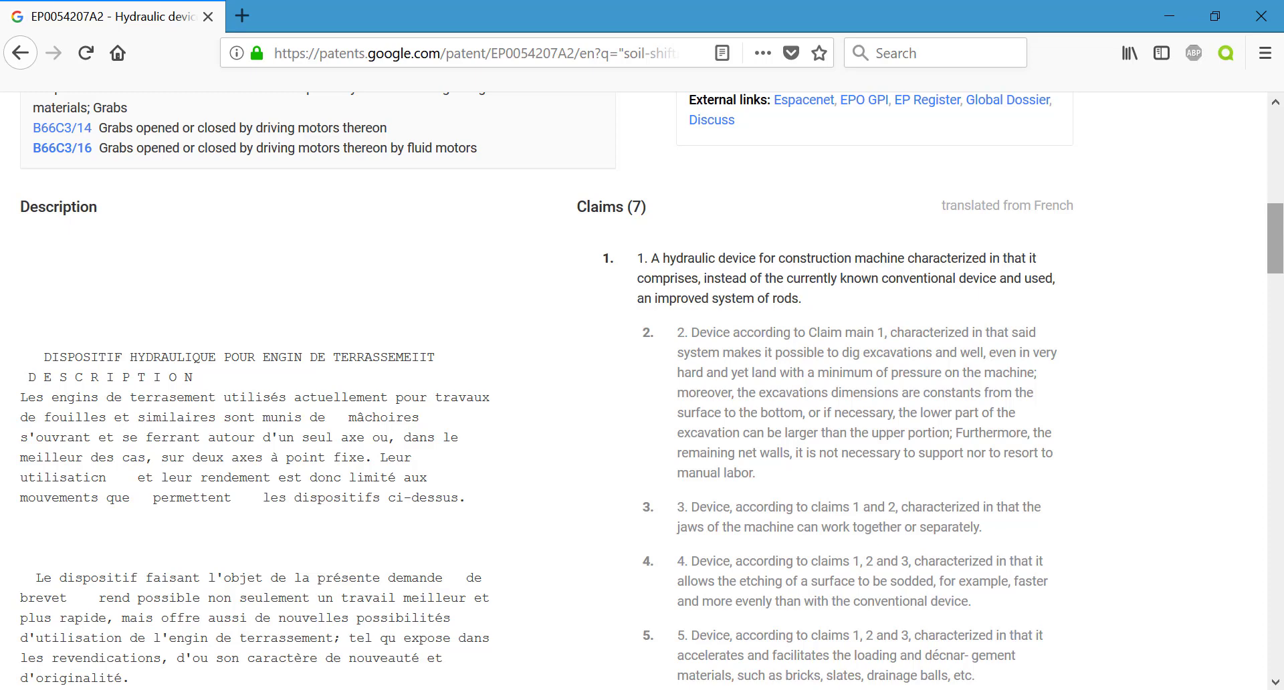
scroll(1278, 277, "down", 5)
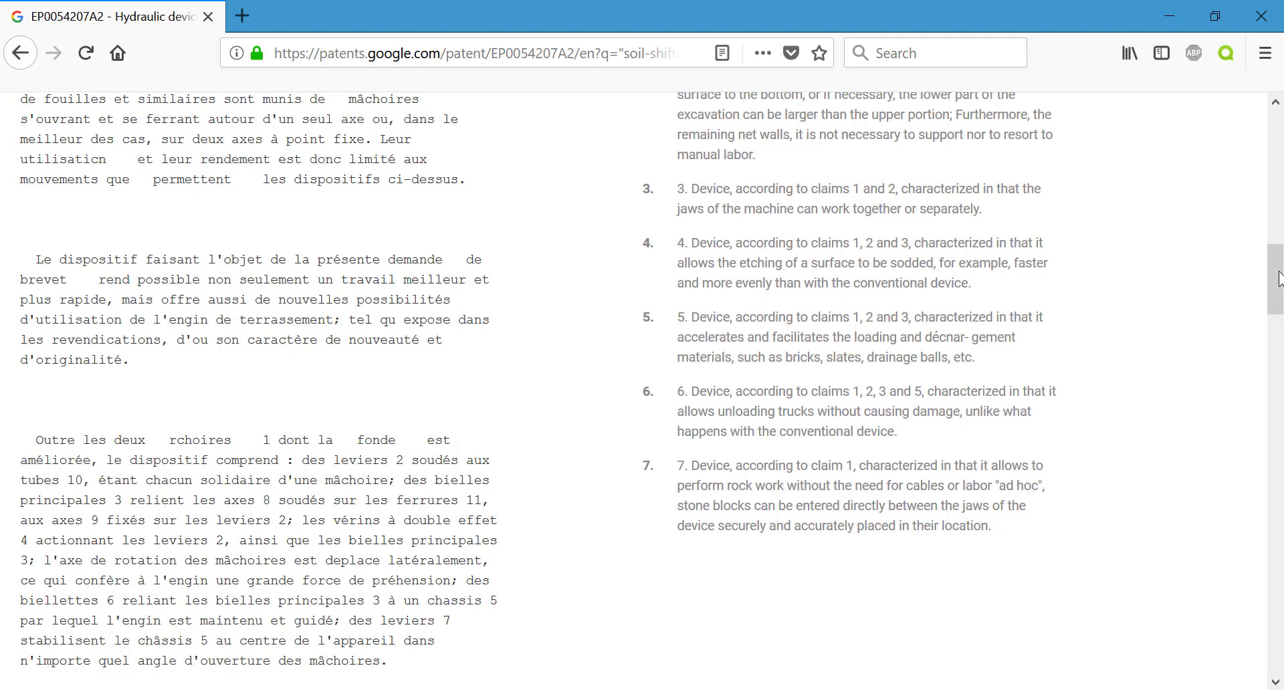
Examine the patent's citations, the patents that cite it and the list of similar documents
left_click_drag(1278, 278, 1281, 383)
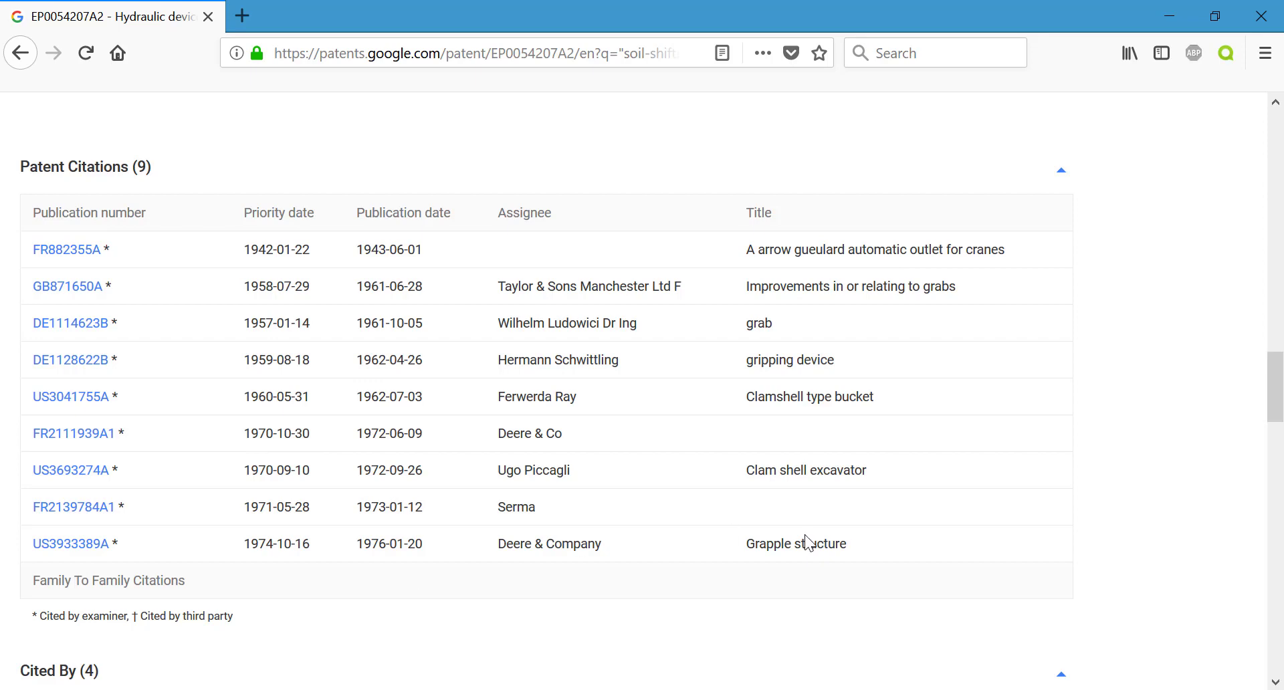
left_click_drag(1277, 408, 1279, 471)
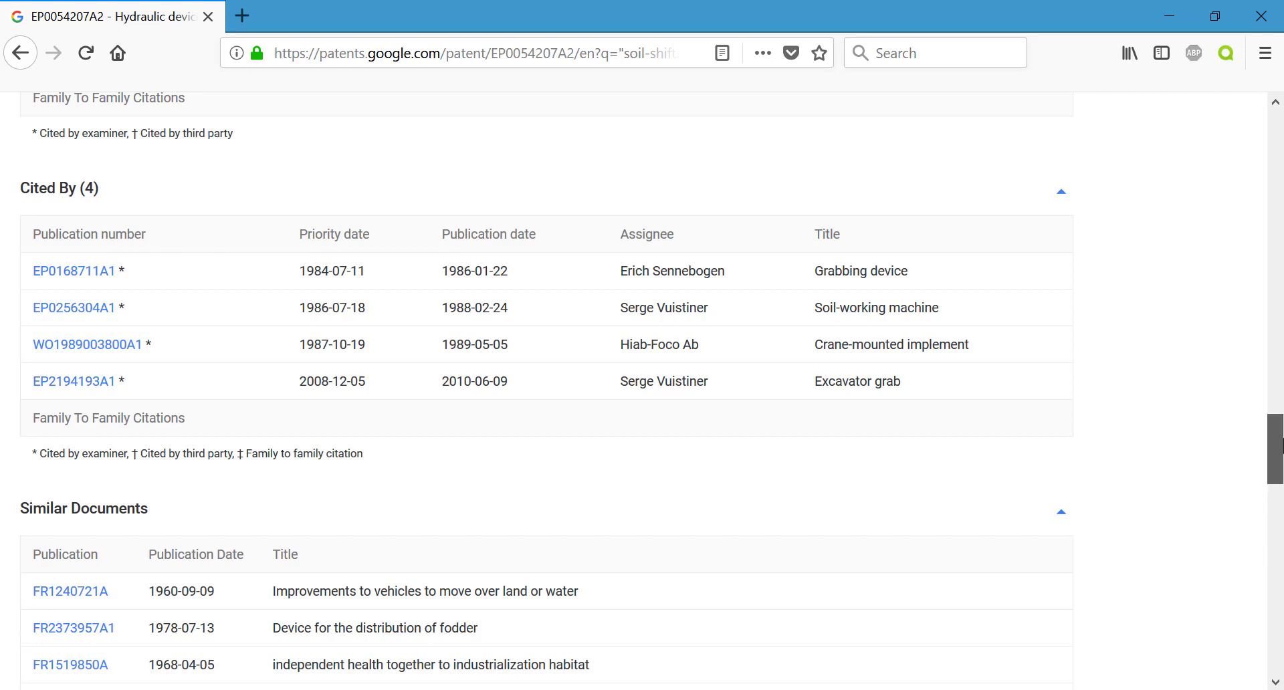
left_click_drag(1280, 446, 1280, 483)
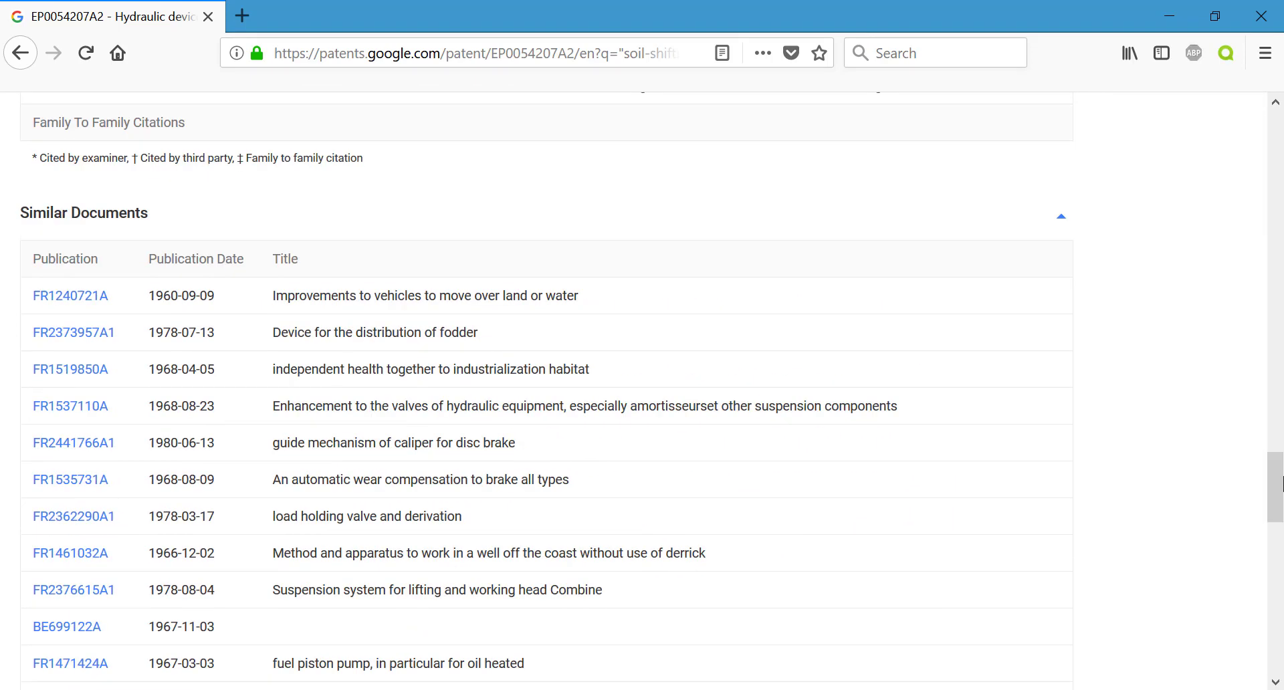